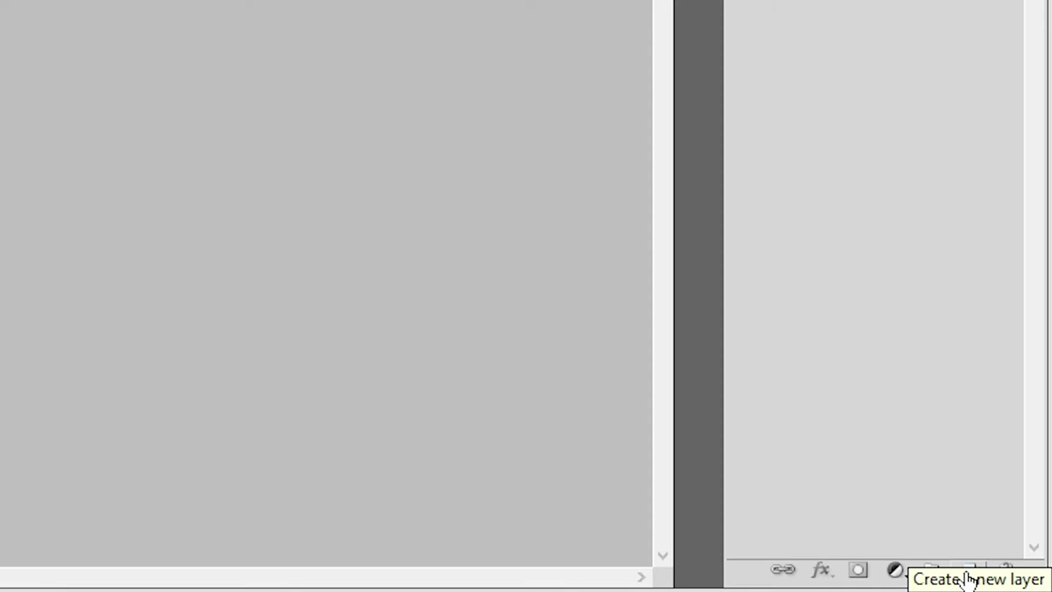
# Step: Add a new empty layer above the hillside photo's Background layer
pyautogui.click(970, 575)
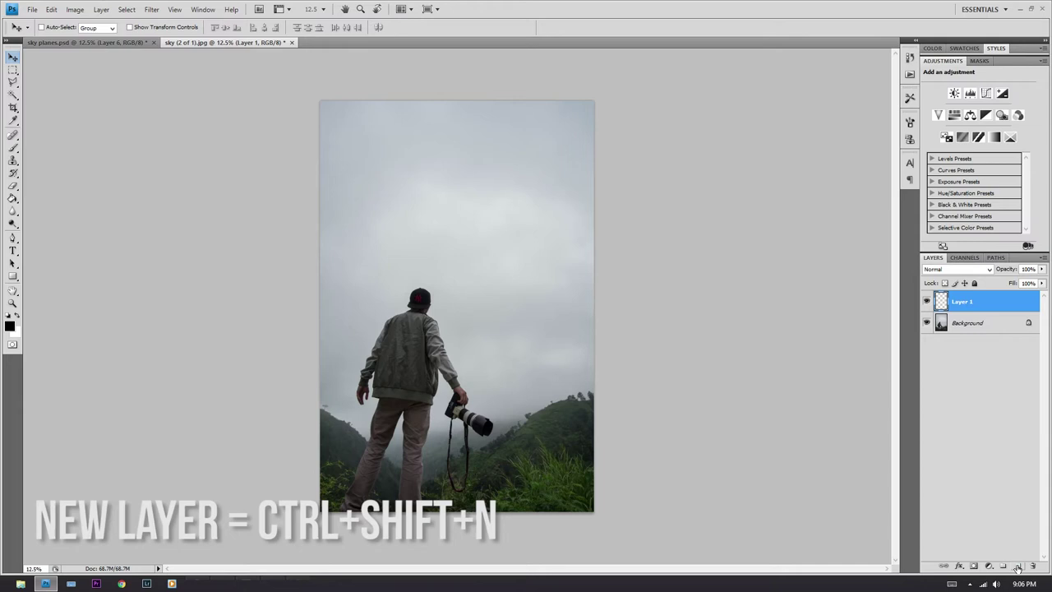
# Step: Discard an extra second layer and rename Layer 1 to 'fog'
pyautogui.hotkey('ctrl', 'shift', 'n')
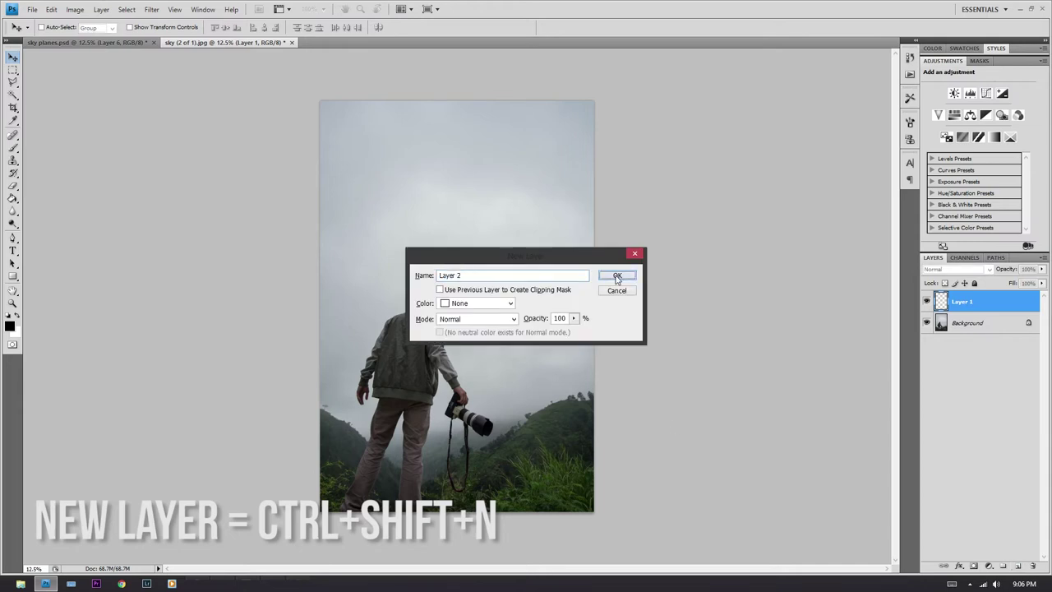
pyautogui.click(617, 276)
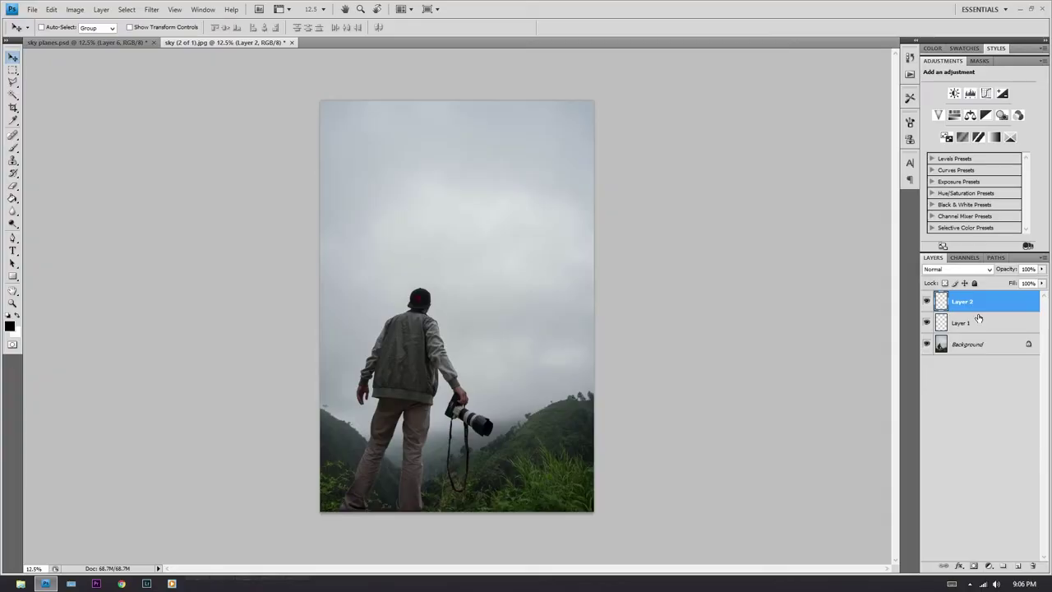
pyautogui.press('Delete')
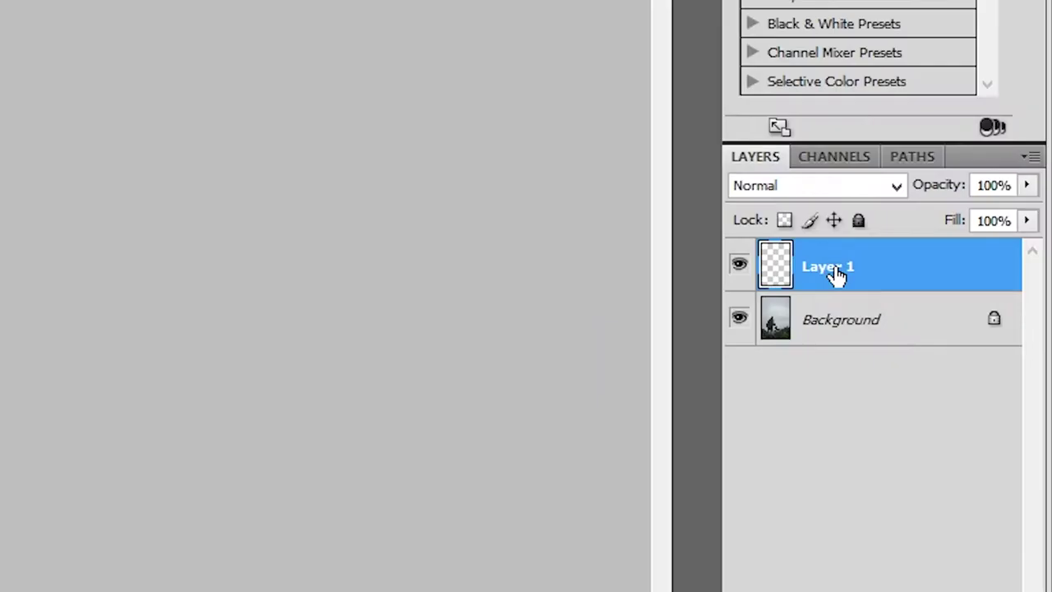
pyautogui.doubleClick(830, 268)
pyautogui.write('fo')
pyautogui.press('Return')
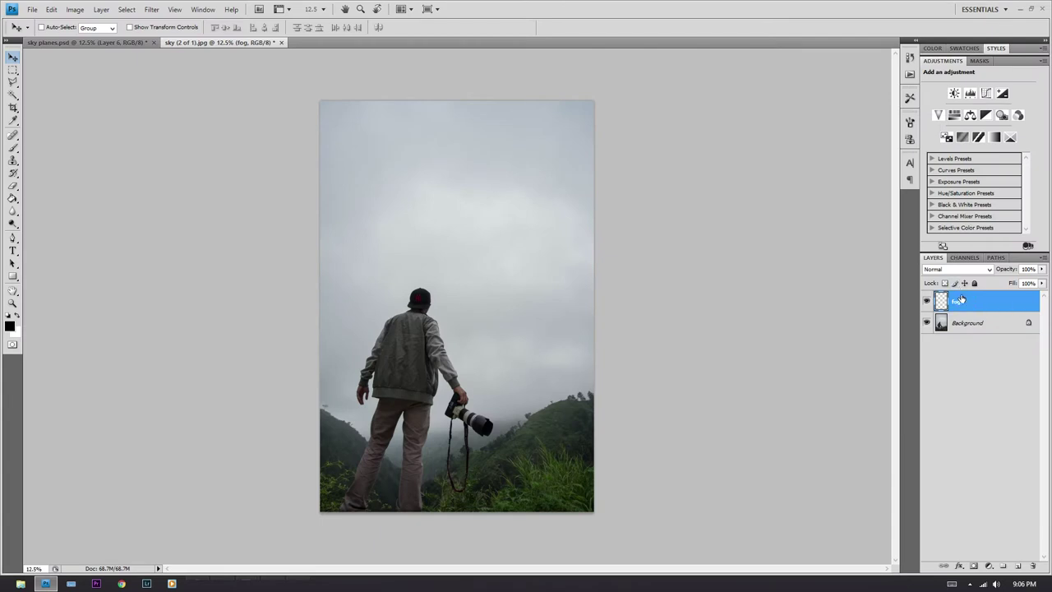
# Step: Render Difference Clouds in Quick Mask, then exit Quick Mask to get a cloud selection
pyautogui.press('q')
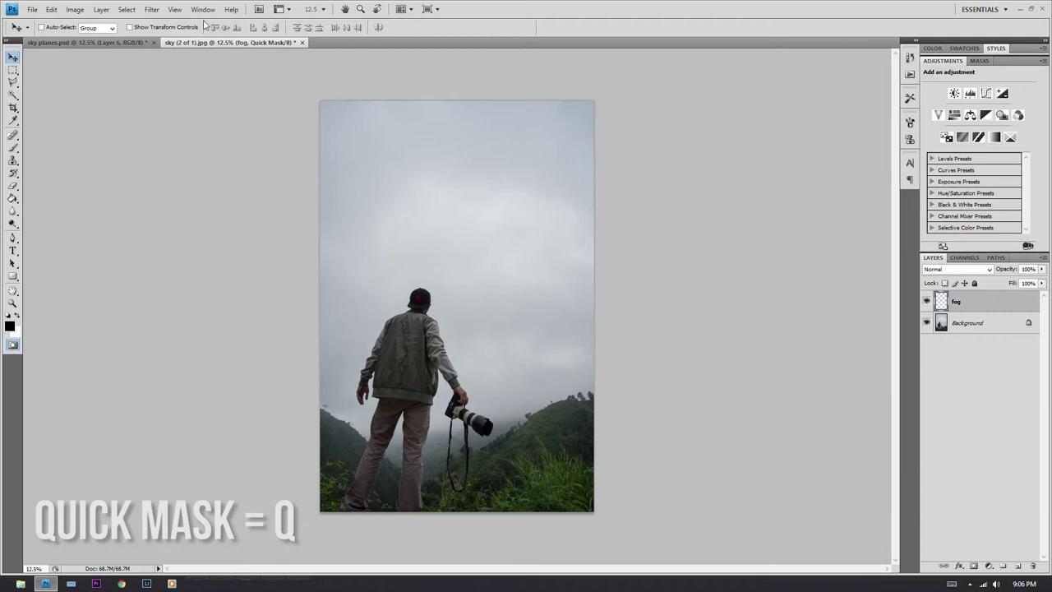
pyautogui.click(153, 11)
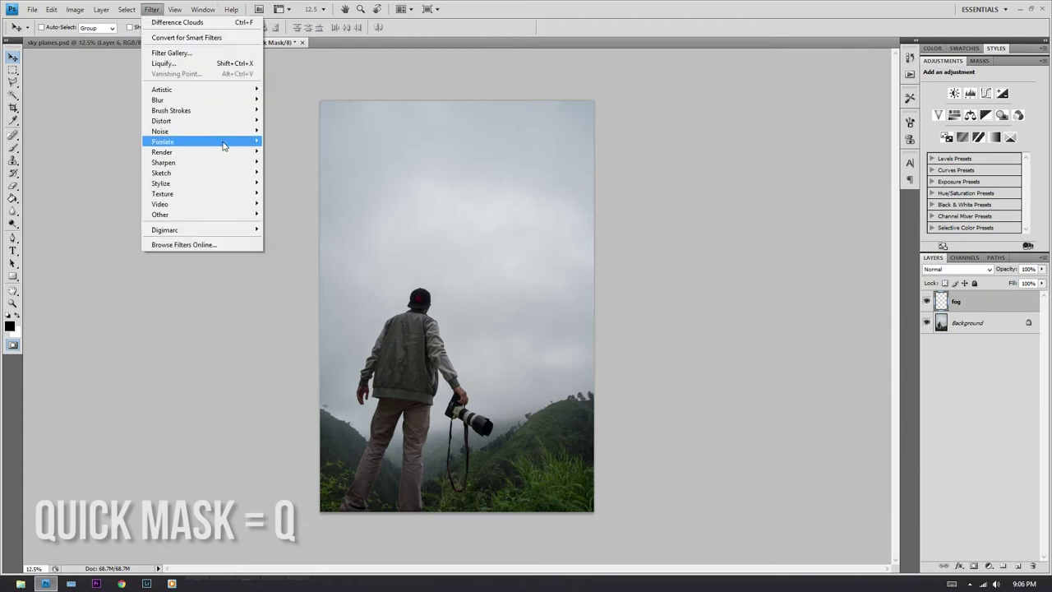
pyautogui.moveTo(223, 146)
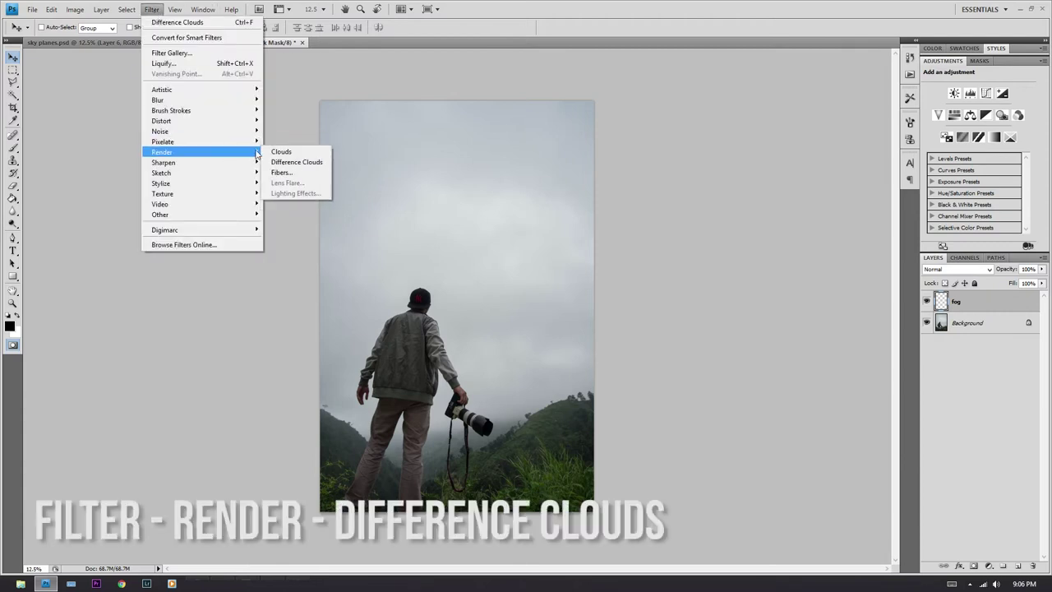
pyautogui.click(278, 162)
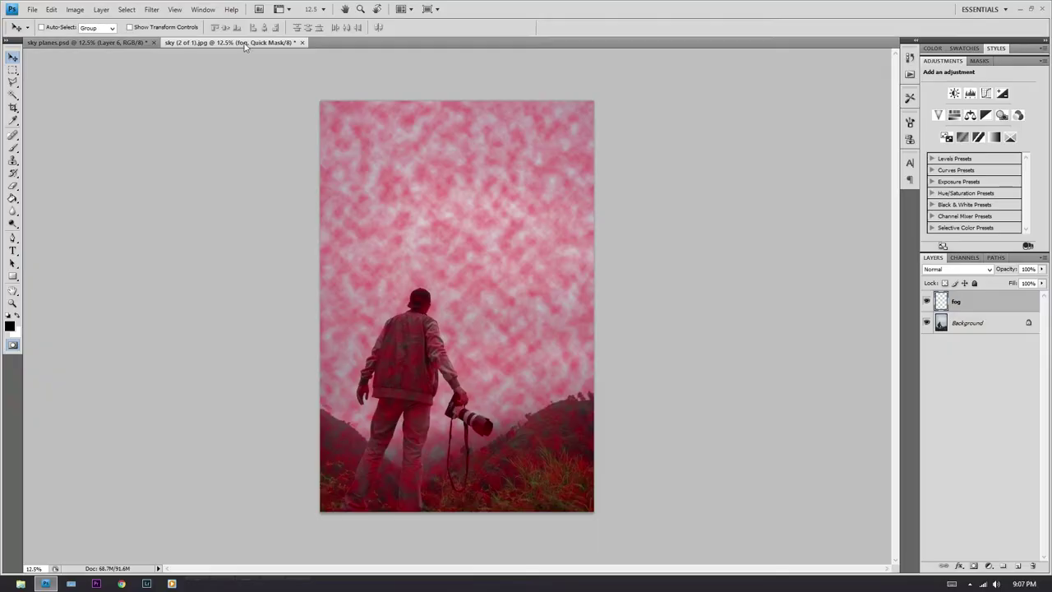
pyautogui.press('q')
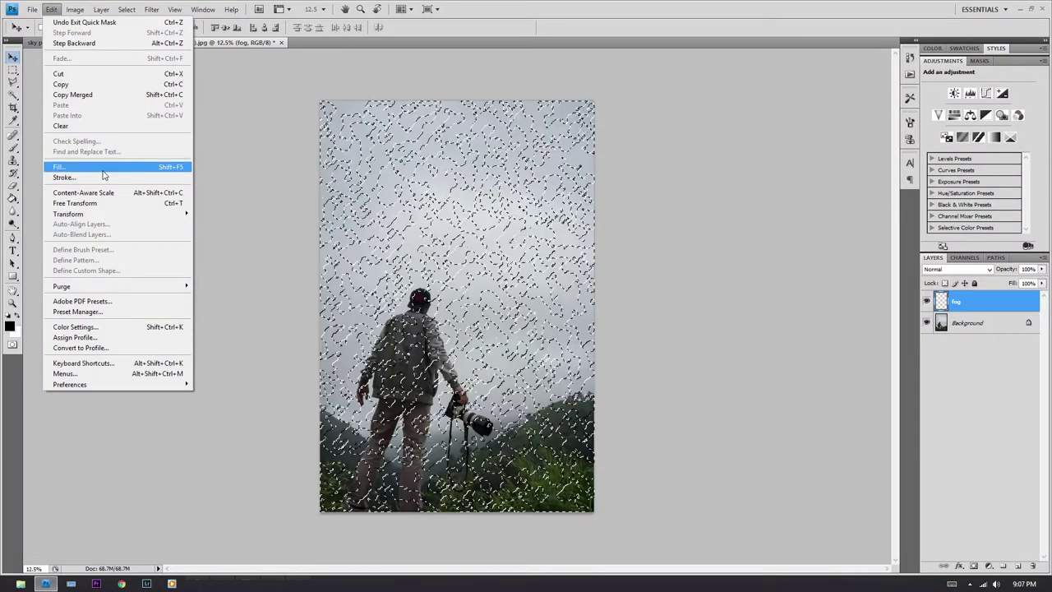
# Step: Fill the cloud selection on the fog layer with the white background colour, then deselect
pyautogui.click(103, 170)
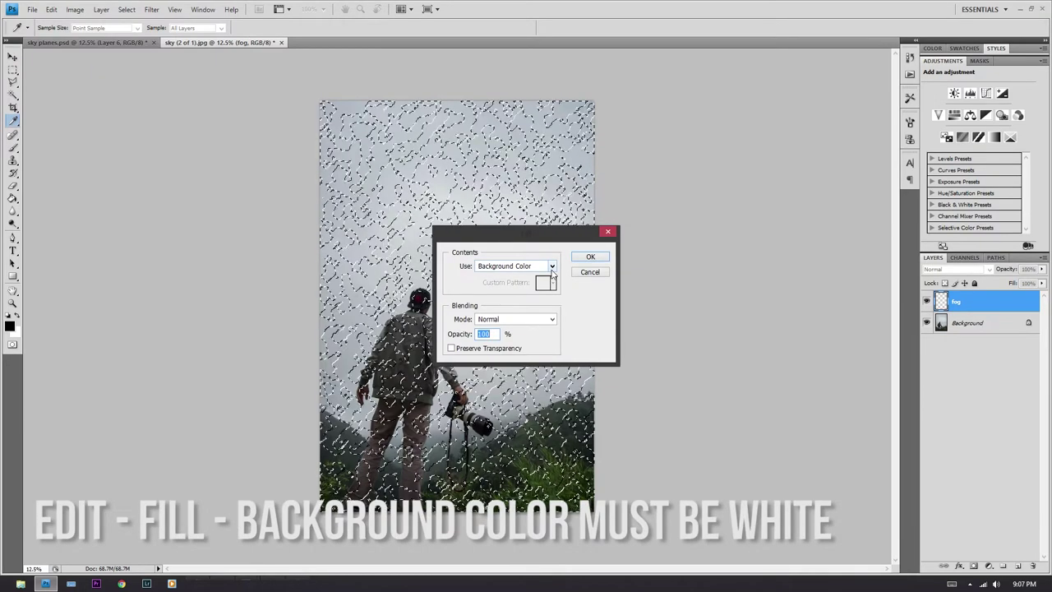
pyautogui.click(579, 262)
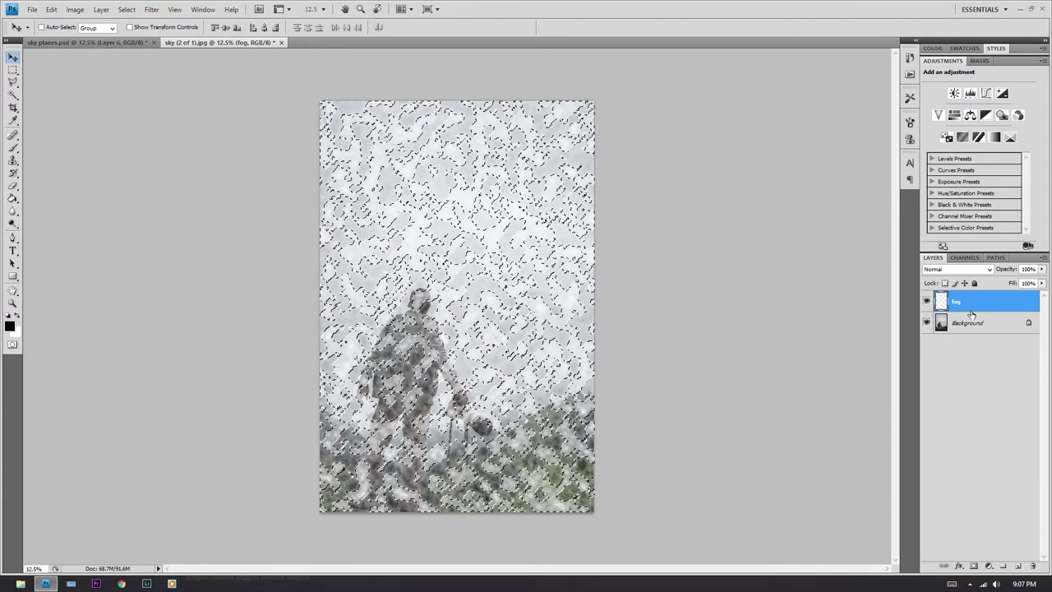
pyautogui.hotkey('ctrl', 'd')
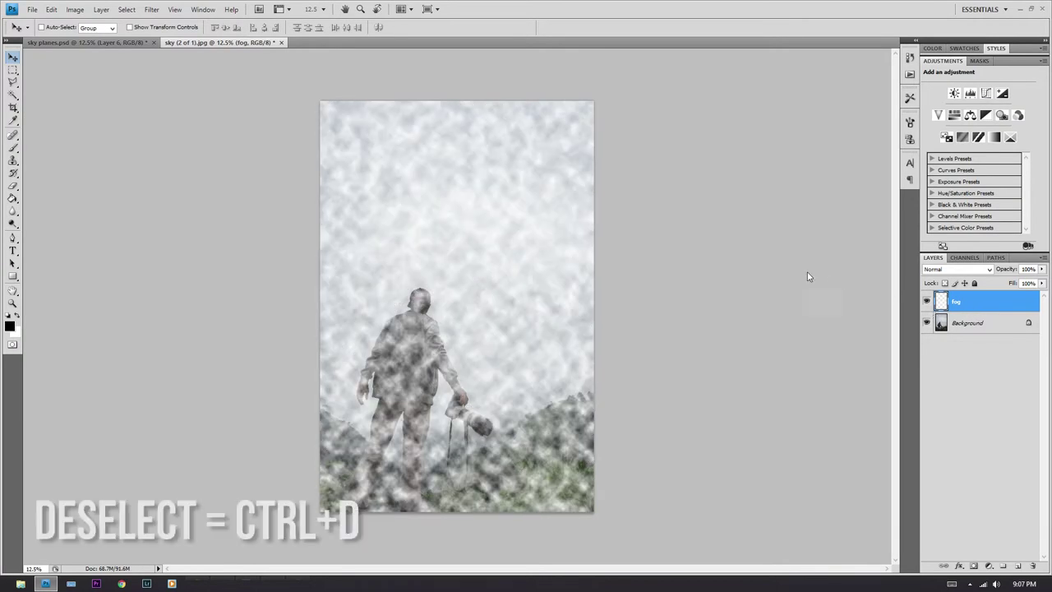
pyautogui.scroll(3, 462, 293)
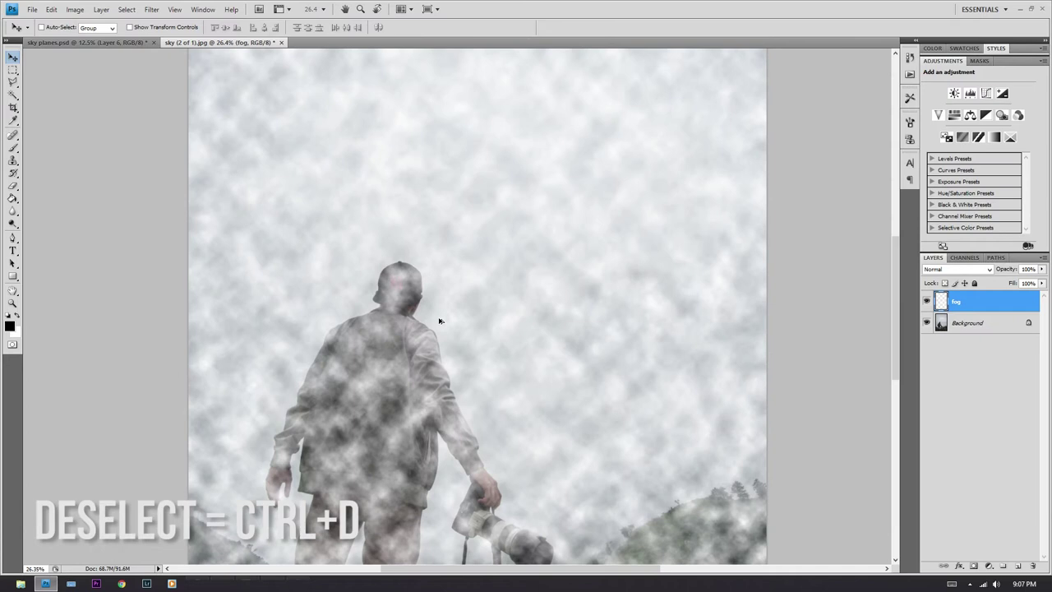
pyautogui.scroll(-3, 439, 317)
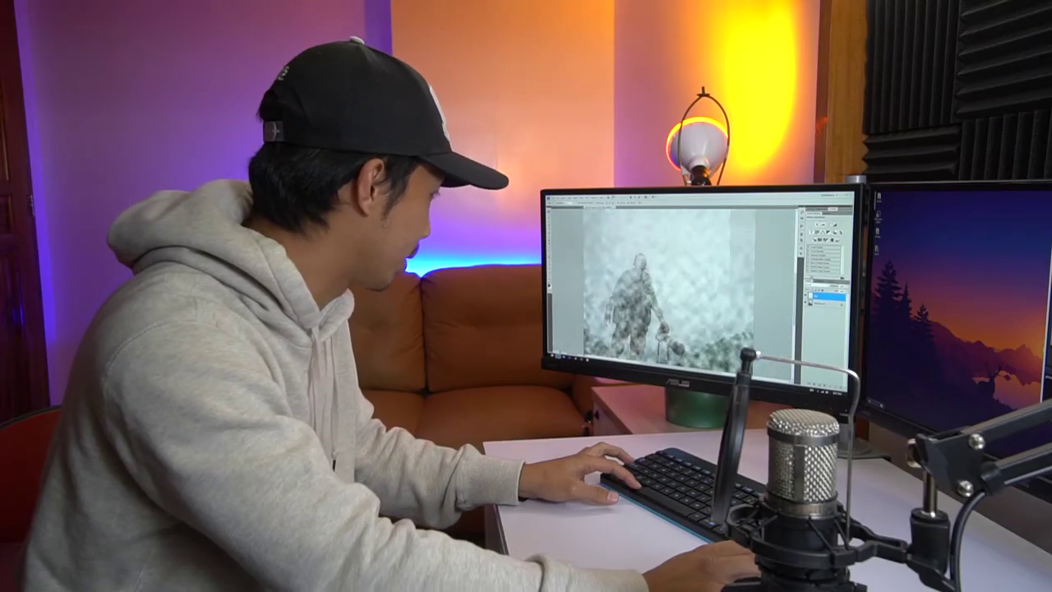
pyautogui.scroll(5, 670, 283)
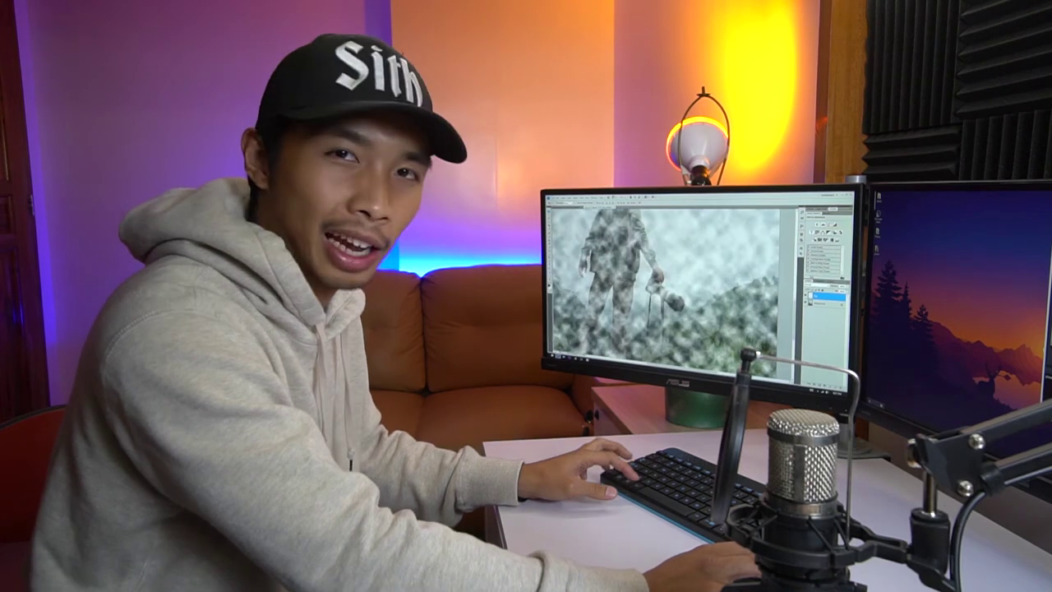
pyautogui.scroll(-5, 669, 284)
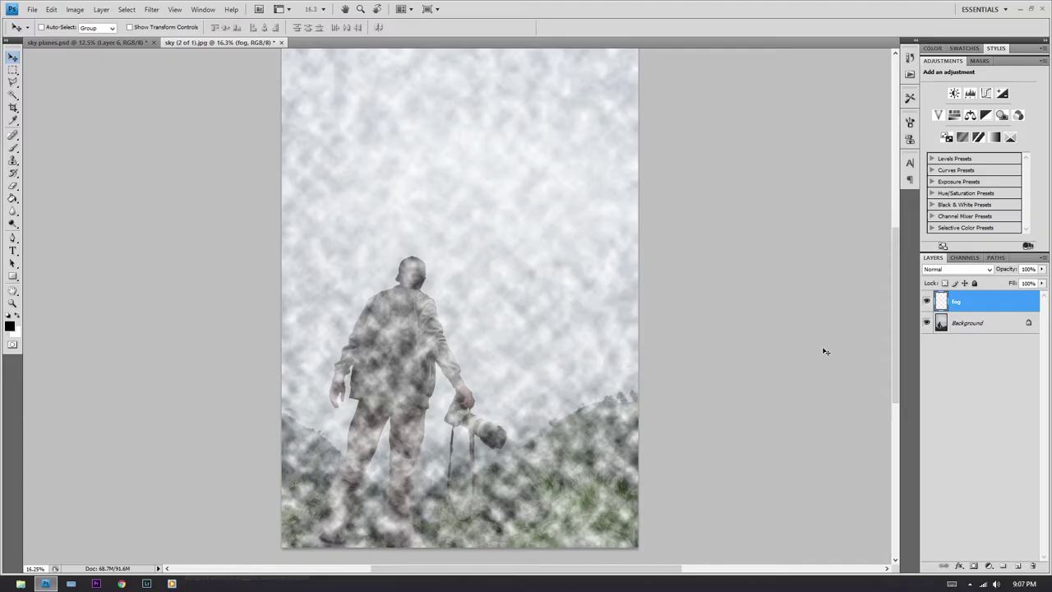
# Step: Free Transform the fog layer to 1000% scale to stretch the clouds into mist
pyautogui.hotkey('ctrl', 't')
pyautogui.scroll(-1, 373, 175)
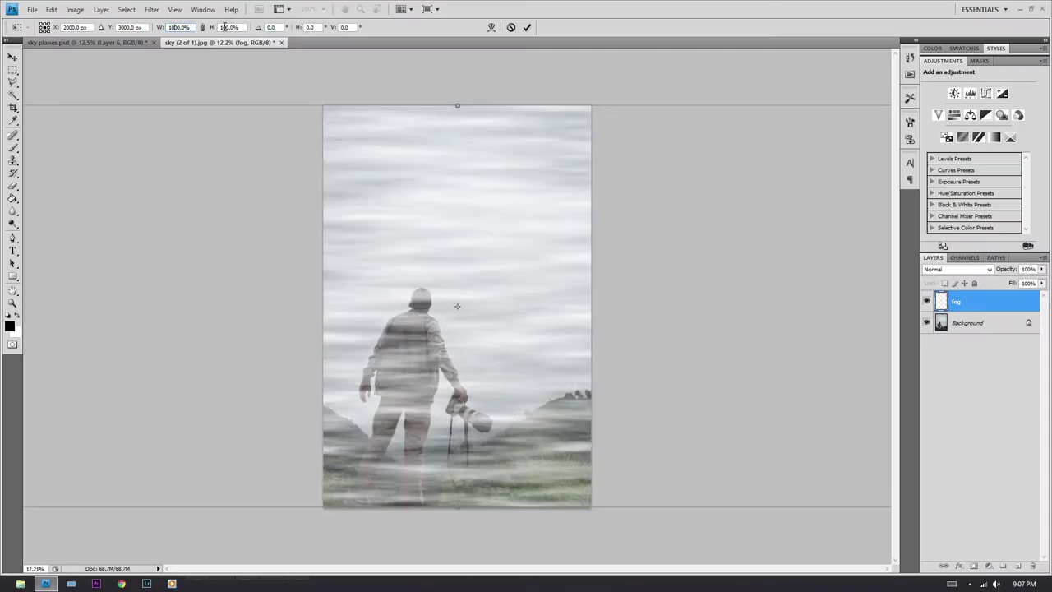
pyautogui.press('Return')
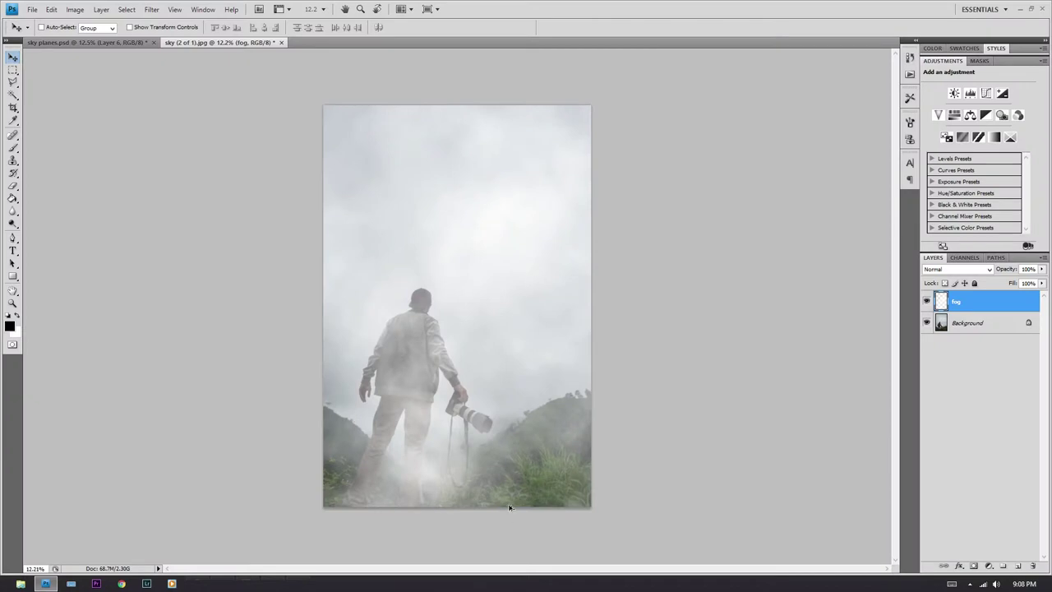
# Step: Add a Hue/Saturation adjustment at -37 saturation clipped to the Background photo
pyautogui.scroll(3, 508, 506)
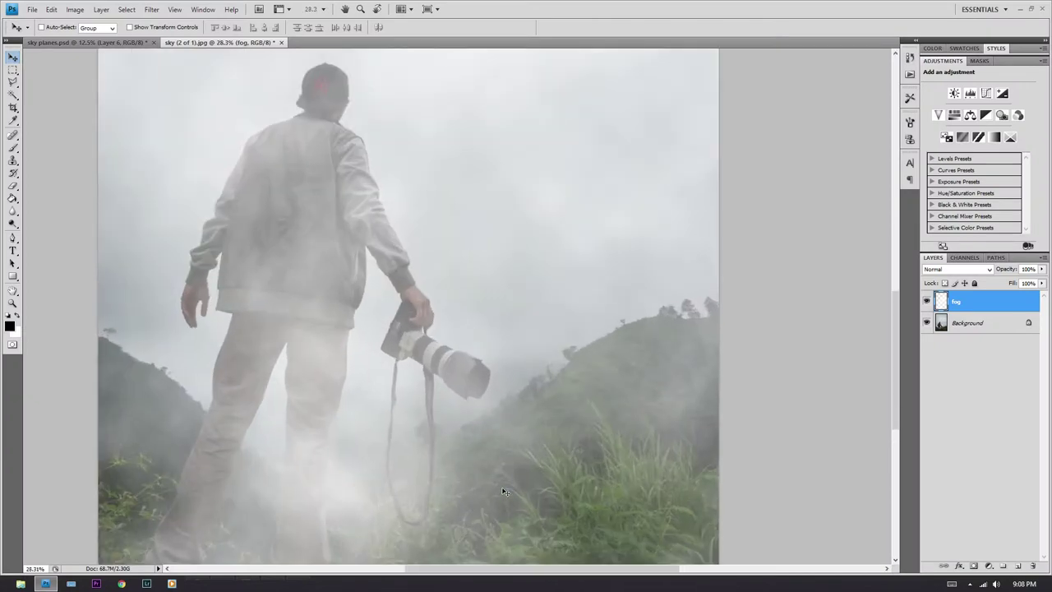
pyautogui.click(978, 328)
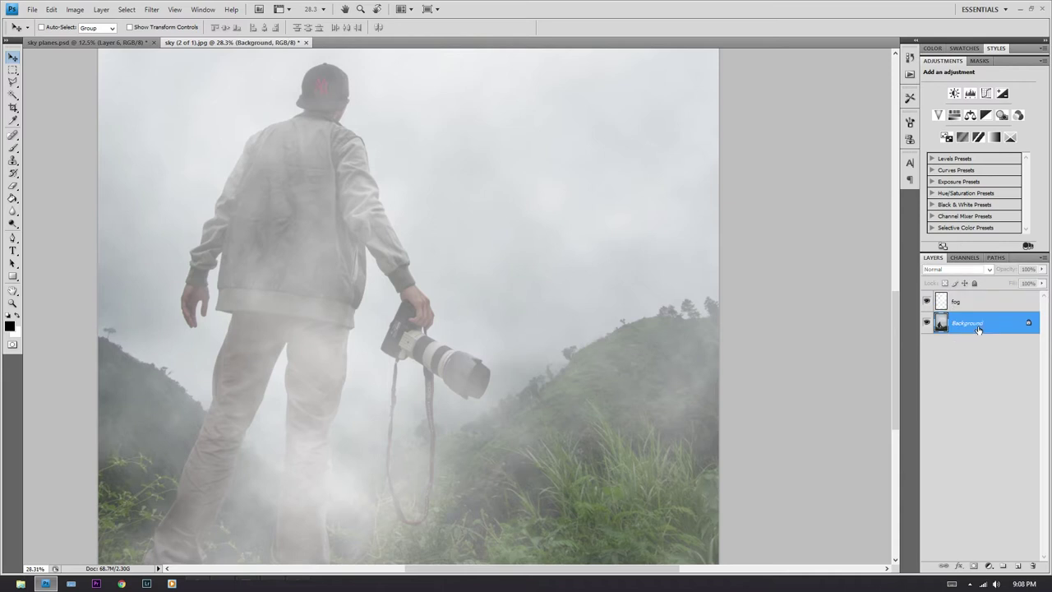
pyautogui.click(957, 117)
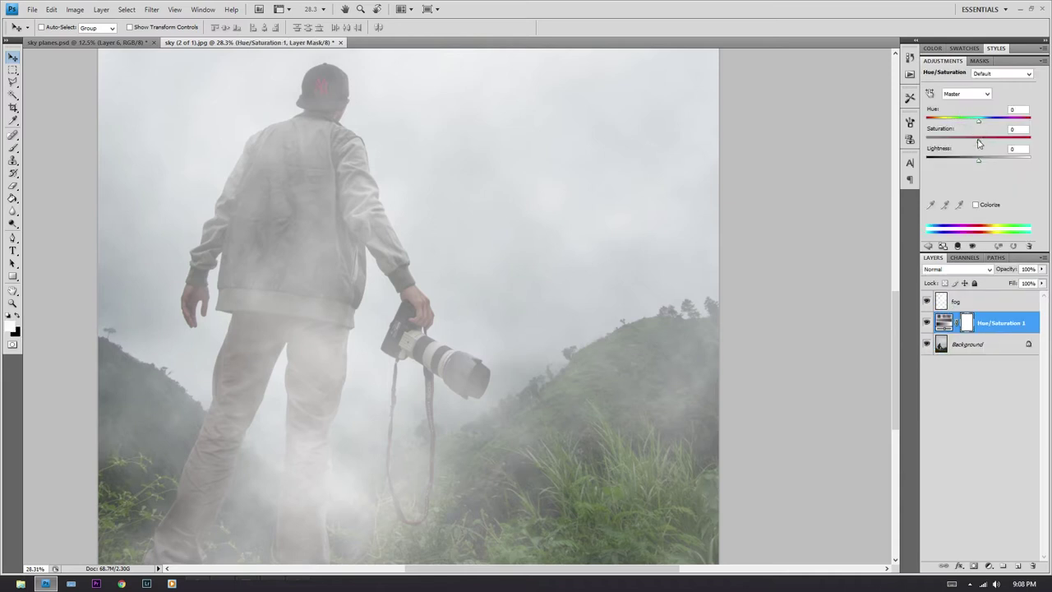
pyautogui.hotkey('ctrl', '-')
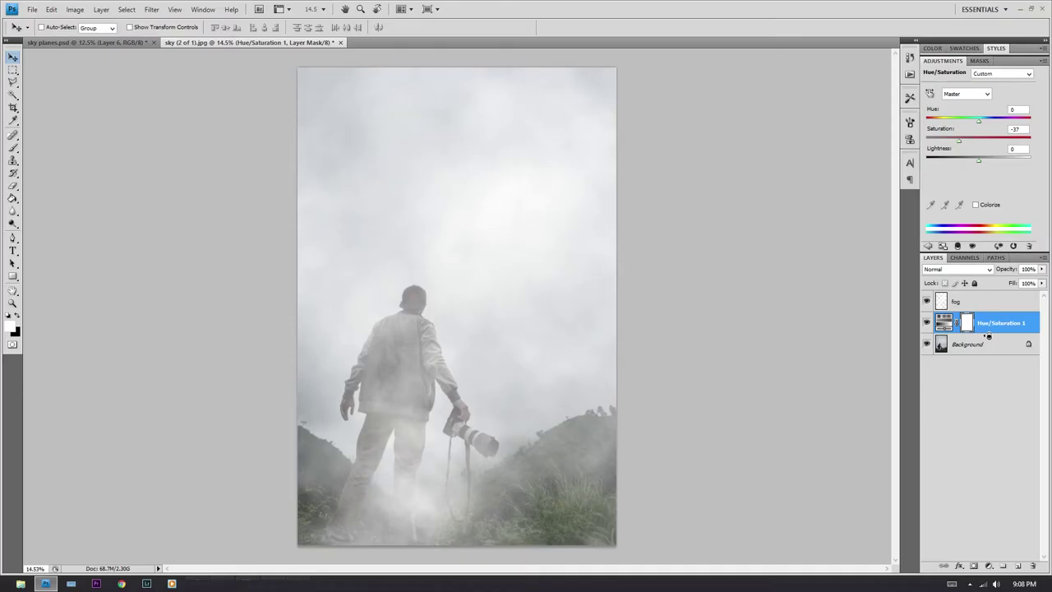
pyautogui.keyDown('alt'); pyautogui.click(987, 337); pyautogui.keyUp('alt')
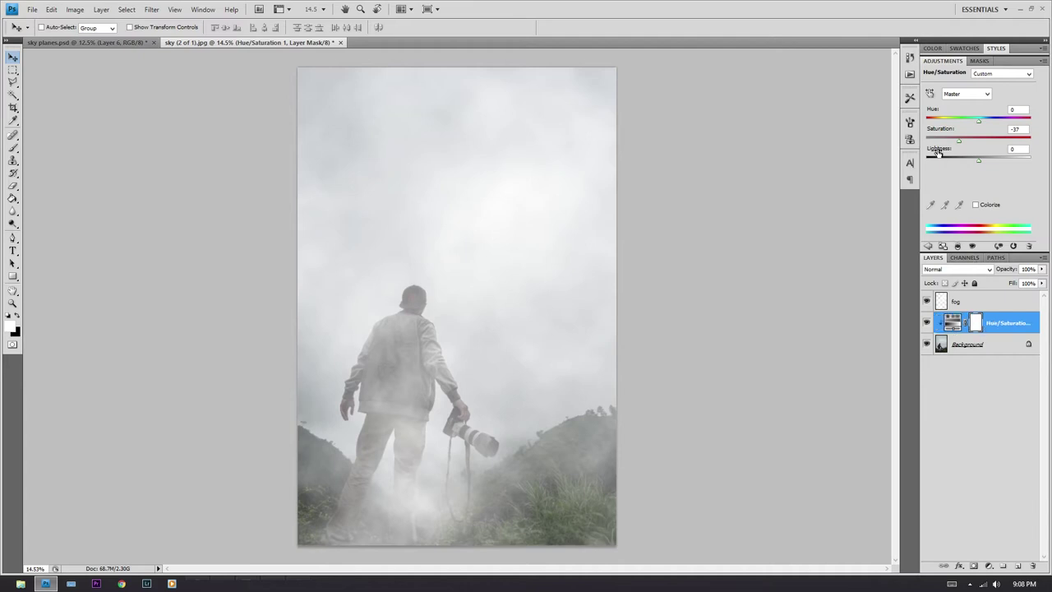
# Step: Add a Brightness/Contrast adjustment with brightness 5 and contrast -38
pyautogui.click(927, 246)
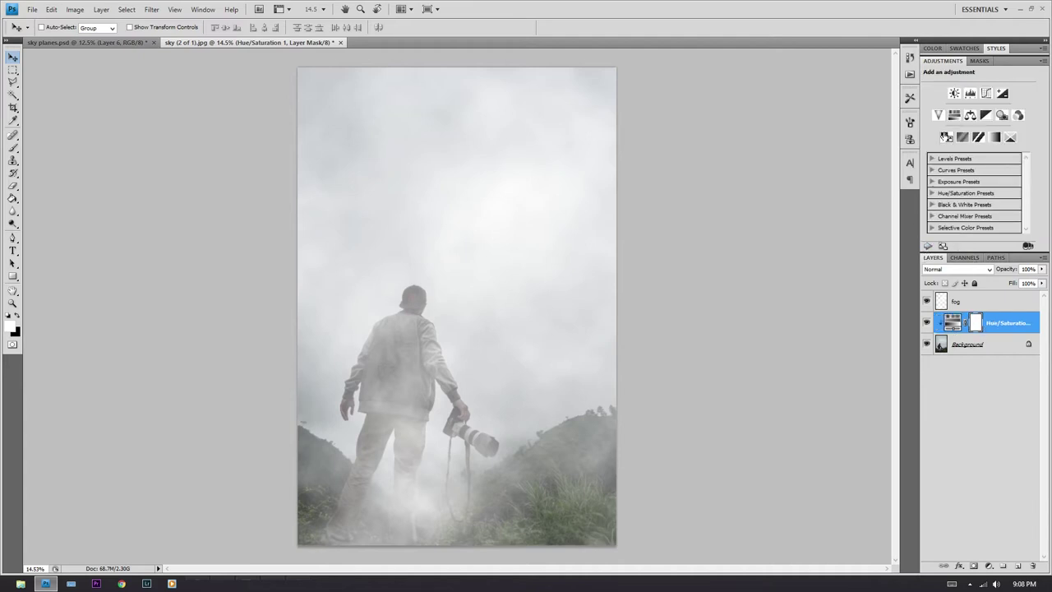
pyautogui.click(952, 94)
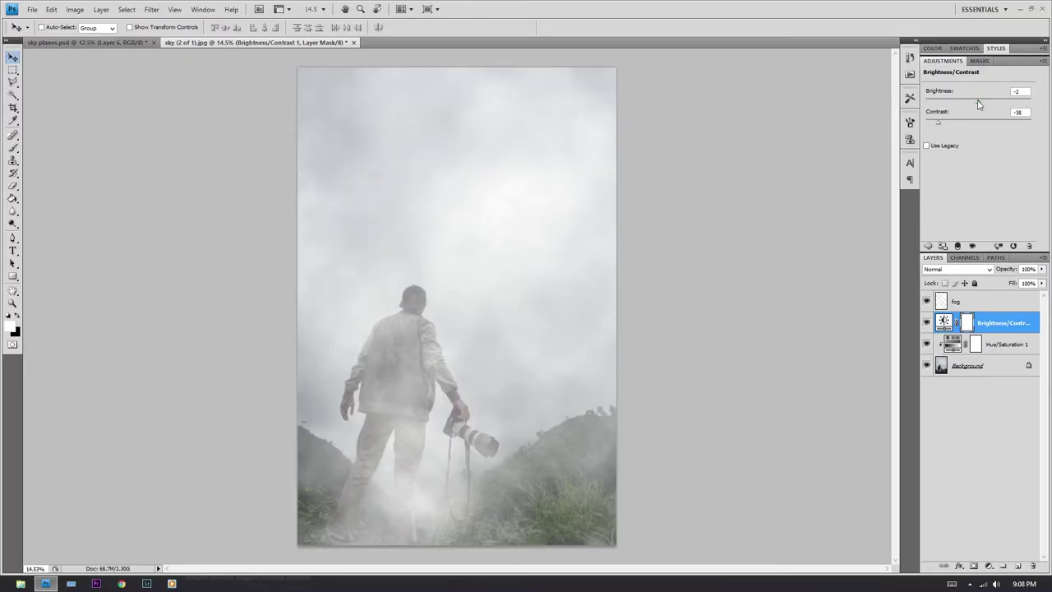
pyautogui.moveTo(978, 105); pyautogui.dragTo(984, 104)
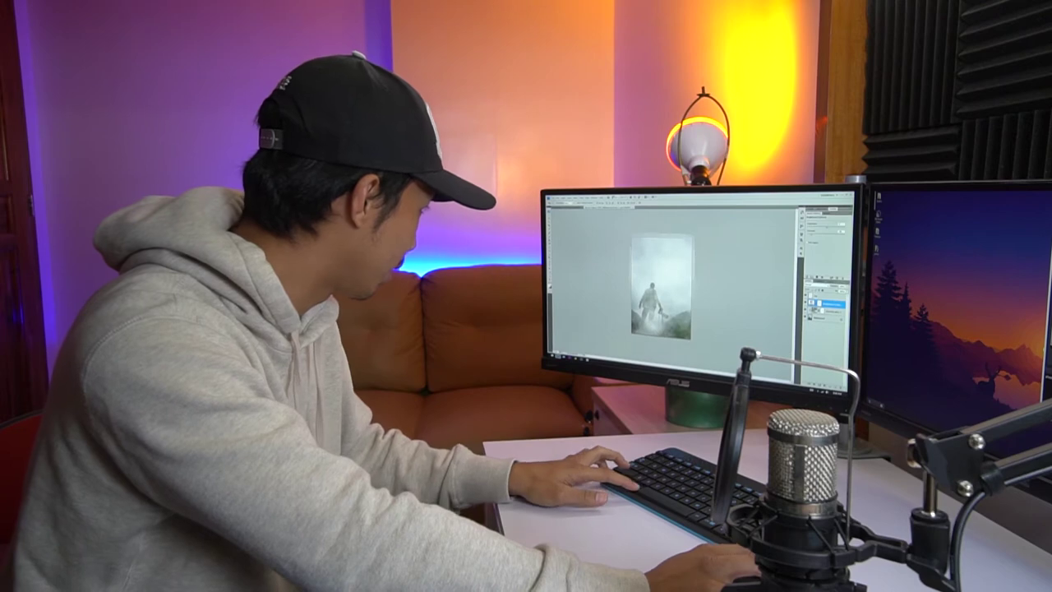
pyautogui.hotkey('ctrl', '0')
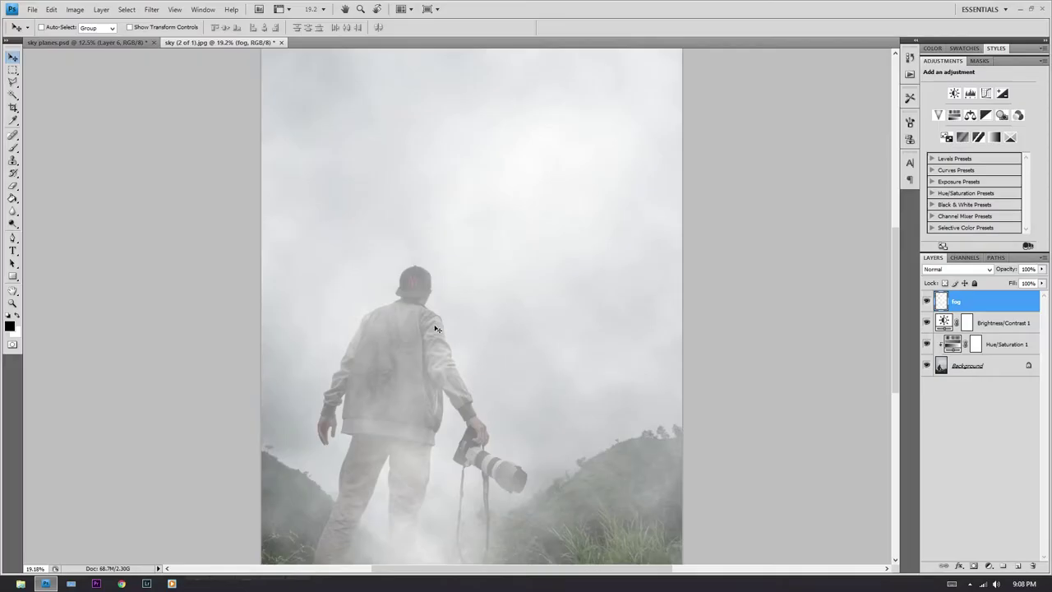
# Step: Erase fog over the man's head, back and legs with a 10% opacity eraser, then hide the fog
pyautogui.press('e')
pyautogui.press('[')
pyautogui.press('[')
pyautogui.press('[')
pyautogui.press('[')
pyautogui.press('[')
pyautogui.press('[')
pyautogui.press('[')
pyautogui.press('[')
pyautogui.press('[')
pyautogui.press('[')
pyautogui.press('[')
pyautogui.press('[')
pyautogui.press('[')
pyautogui.press('[')
pyautogui.press('[')
pyautogui.press('[')
pyautogui.press('[')
pyautogui.press('[')
pyautogui.press('[')
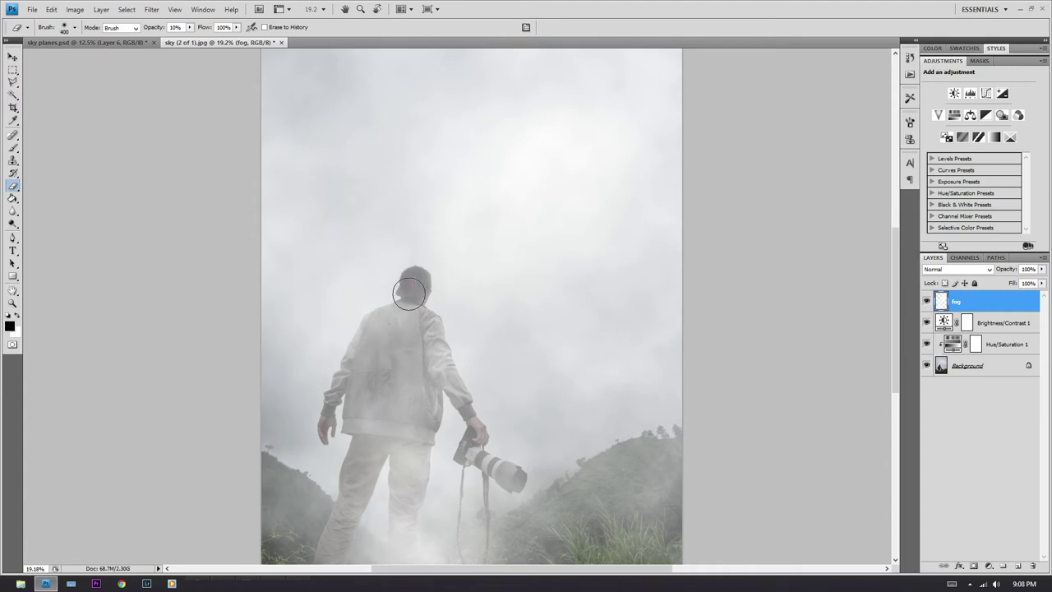
pyautogui.press(']')
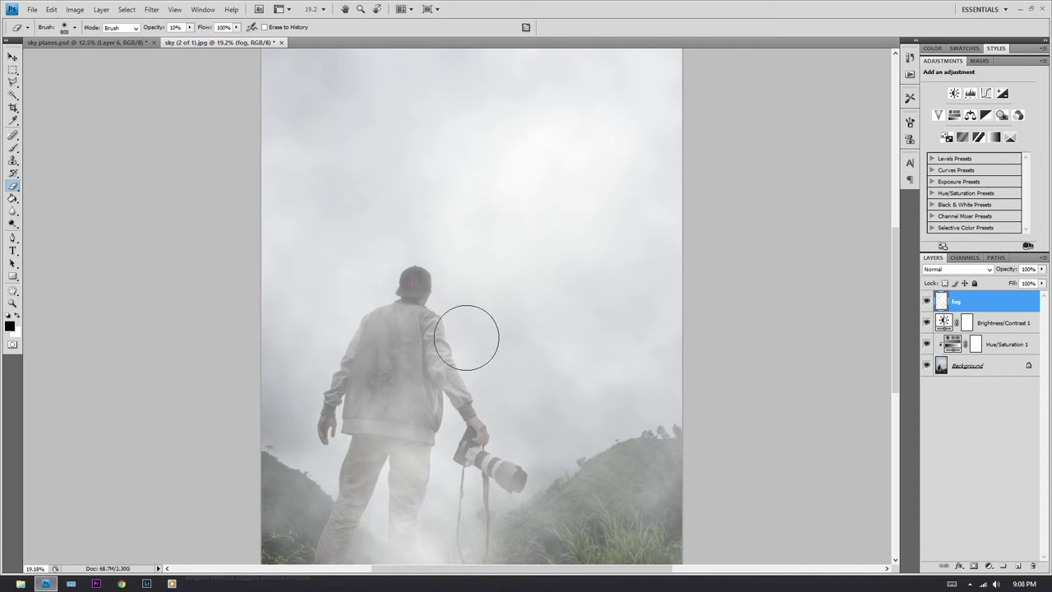
pyautogui.moveTo(432, 257); pyautogui.dragTo(387, 270)
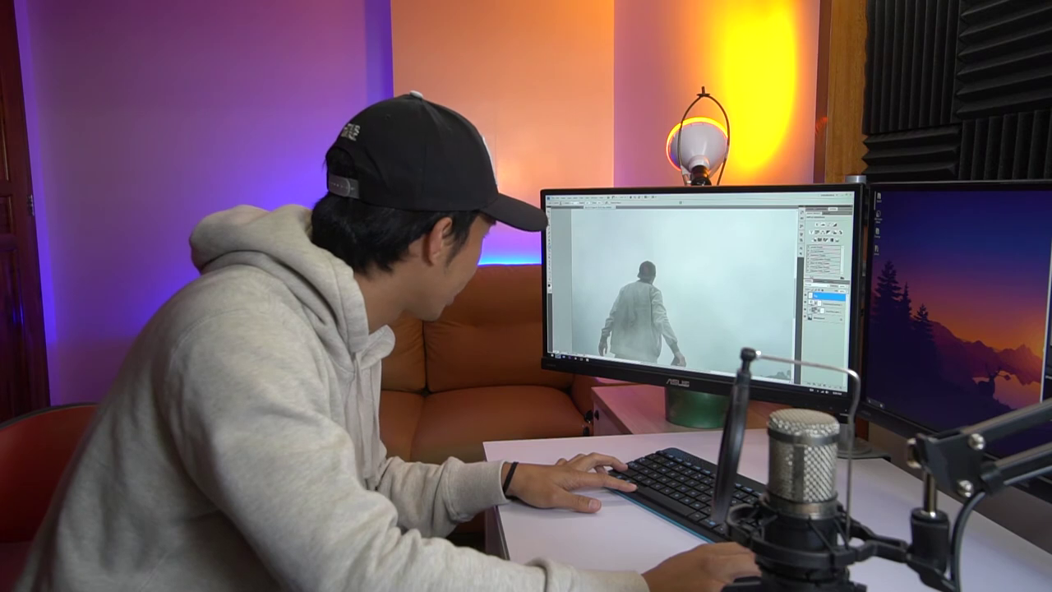
pyautogui.hotkey('ctrl', '-')
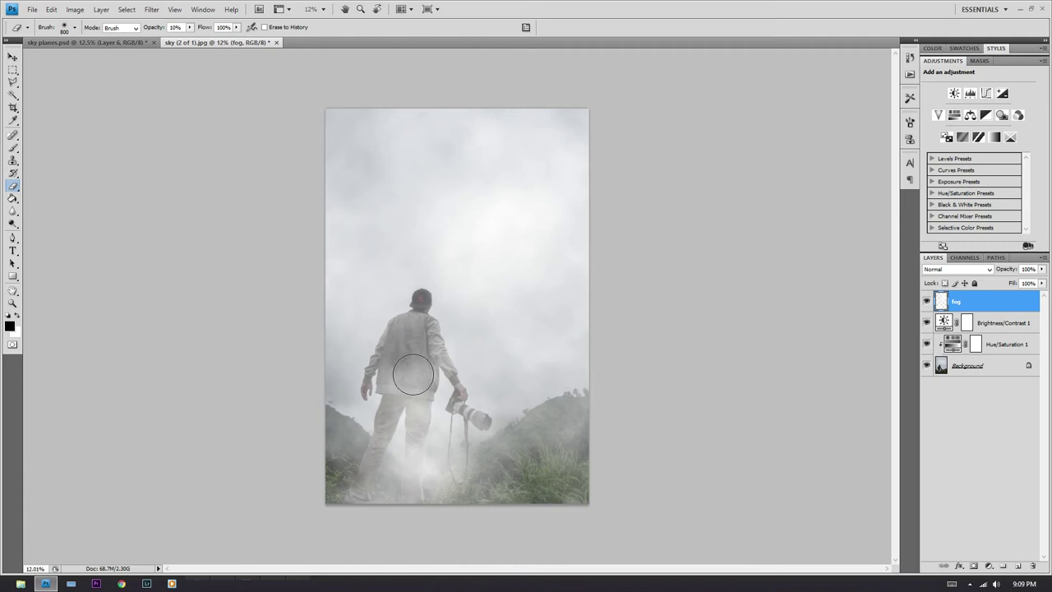
pyautogui.moveTo(411, 415)
pyautogui.mouseDown()
pyautogui.moveTo(371, 465)
pyautogui.moveTo(412, 462)
pyautogui.moveTo(435, 476)
pyautogui.mouseUp()
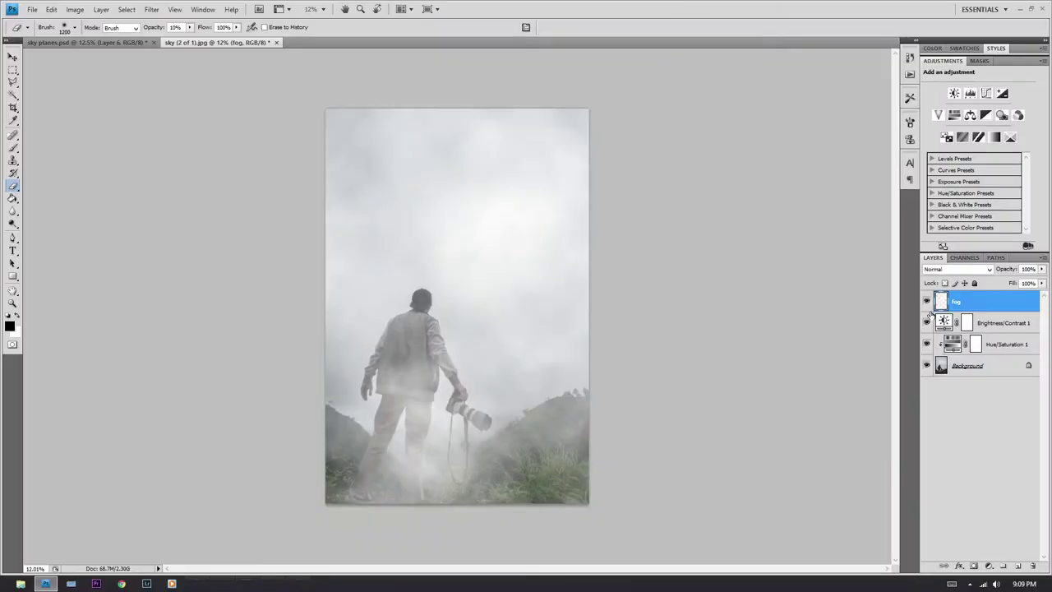
pyautogui.click(927, 302)
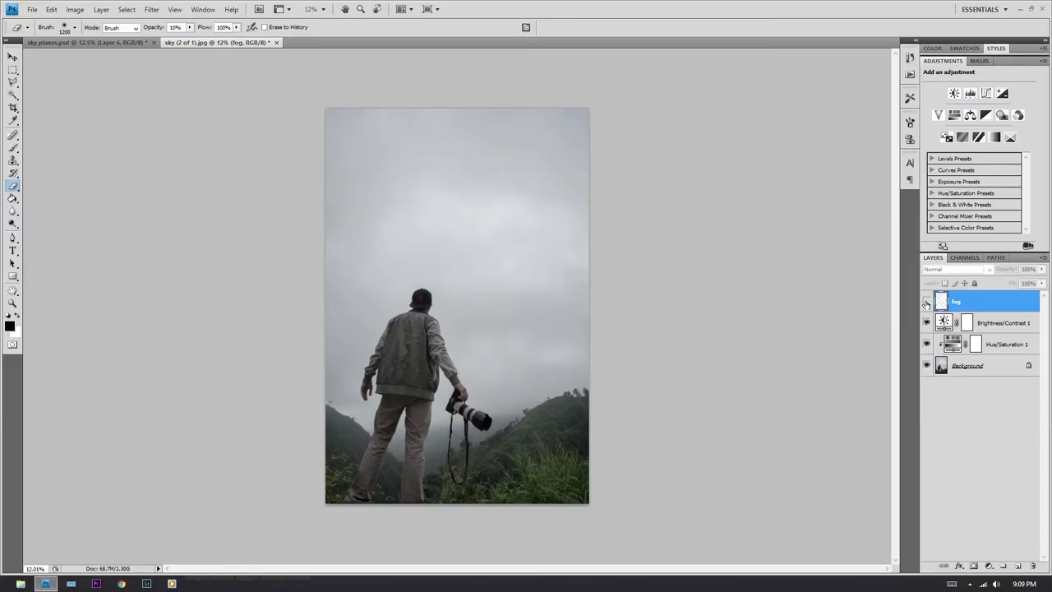
# Step: Turn the fog layer back on to compare the photo with and without fog
pyautogui.click(927, 302)
pyautogui.click(926, 302)
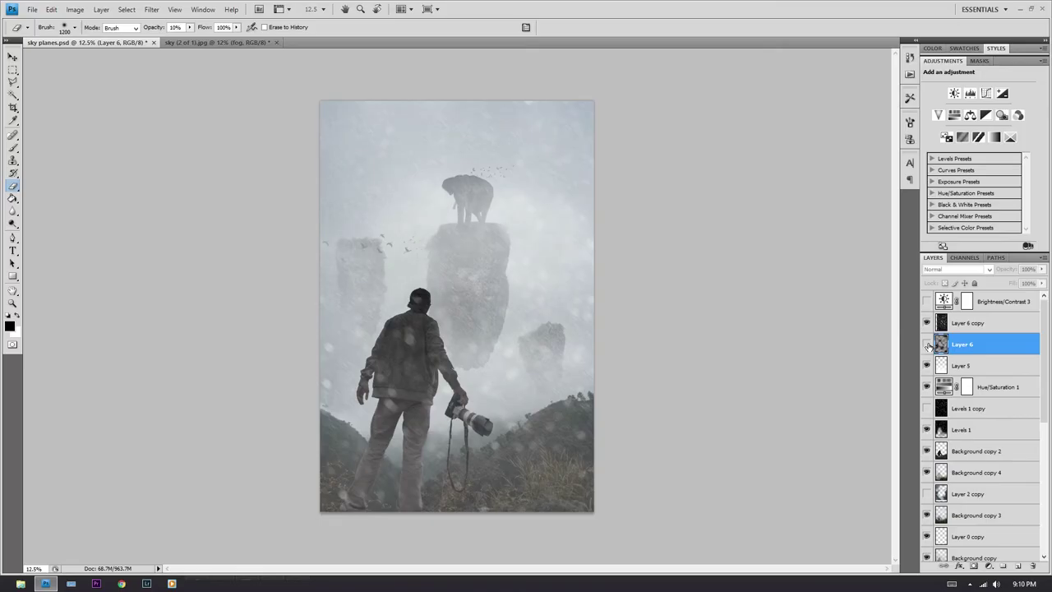
# Step: Make Layer 6 visible to show the bokeh spots over the sky planes.psd composite
pyautogui.click(927, 344)
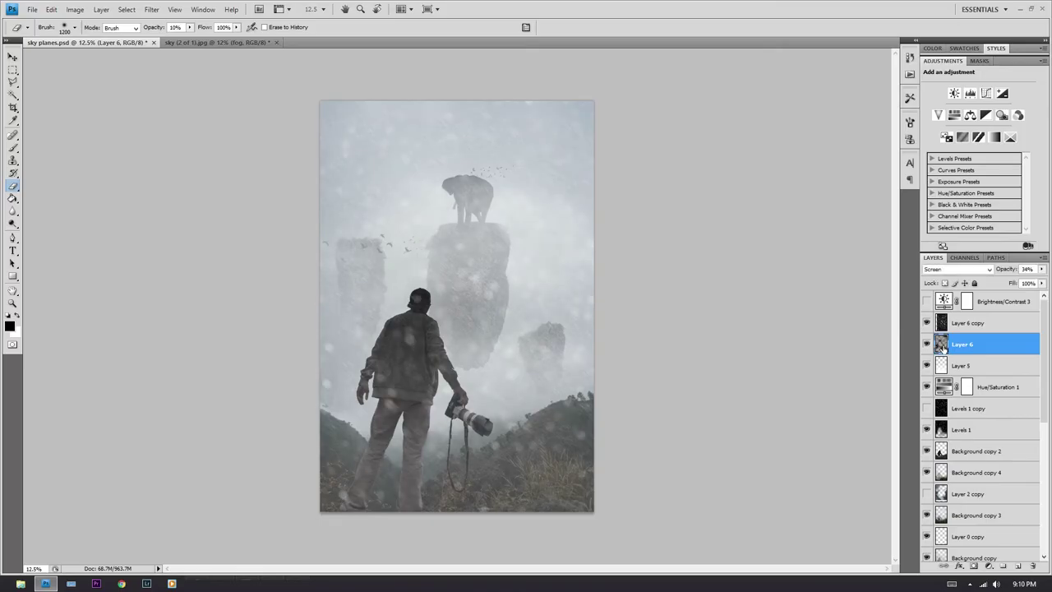